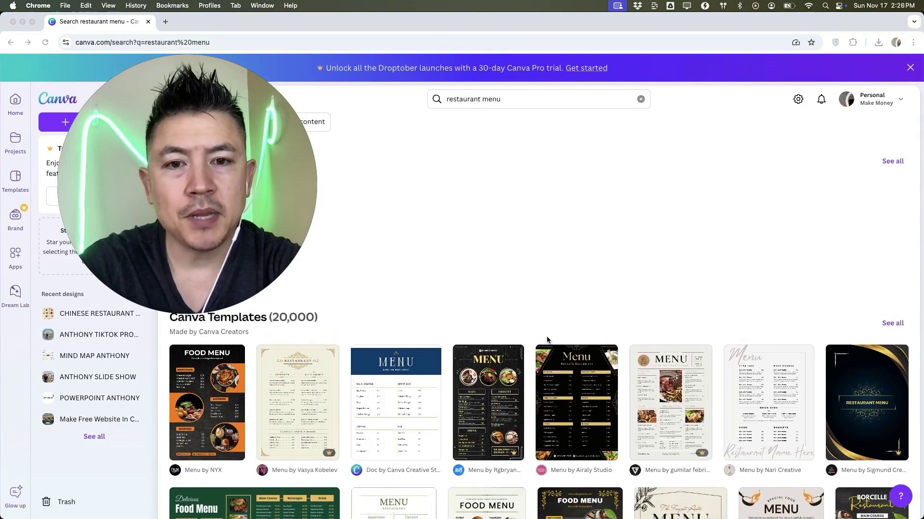
# Show all restaurant menu templates on the full templates results page
pyautogui.click(892, 324)
# Scroll through the restaurant menu template grid to browse the available designs
pyautogui.scroll(-5, 583, 292)
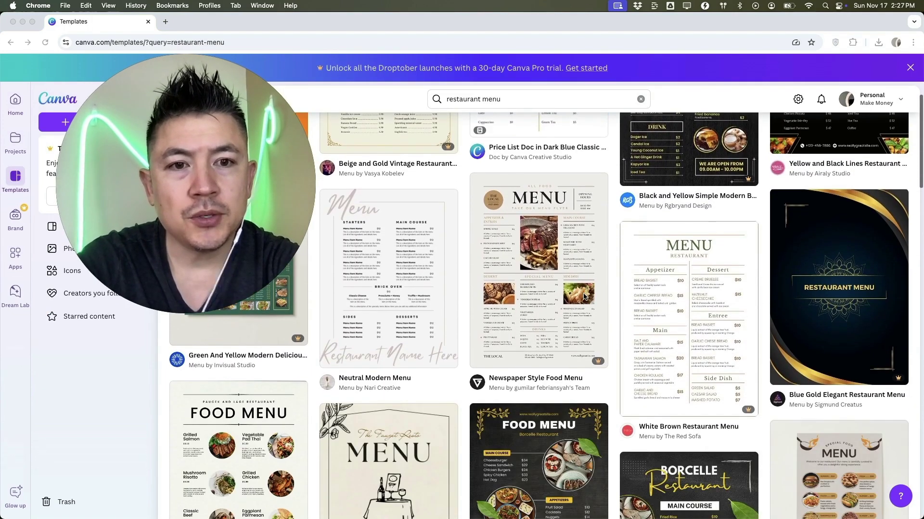
pyautogui.scroll(5, 583, 296)
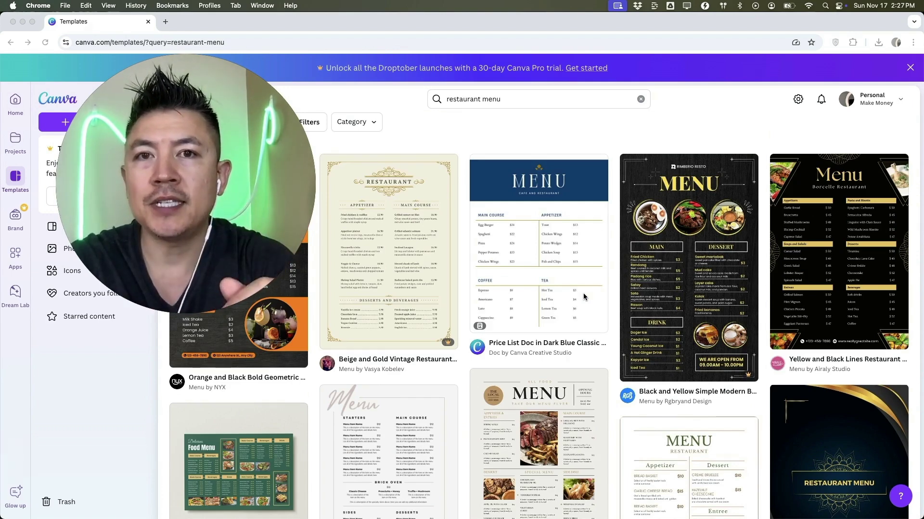
pyautogui.click(520, 268)
pyautogui.scroll(-2, 496, 245)
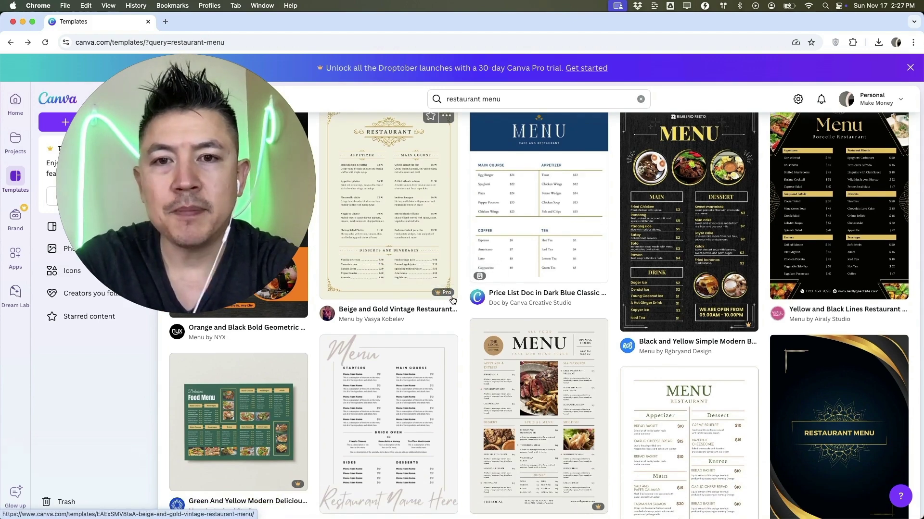
pyautogui.scroll(2, 452, 300)
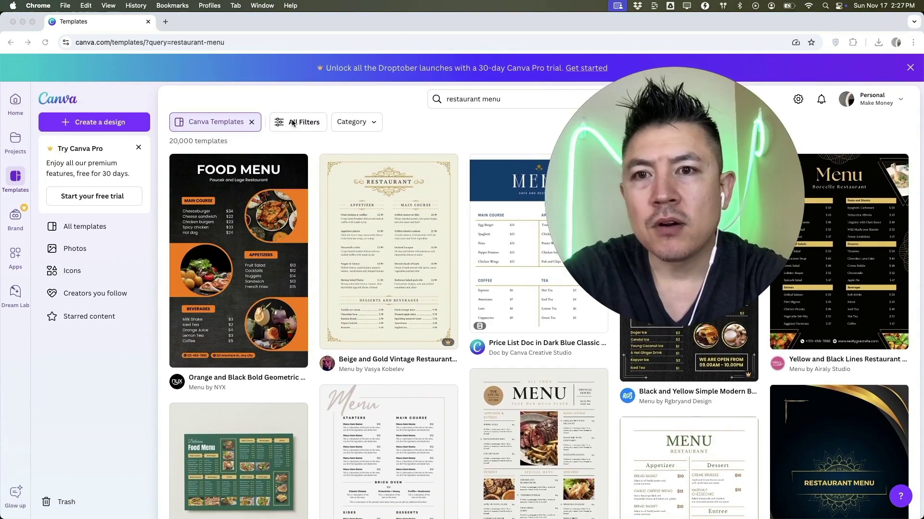
# Filter the restaurant menu results to Free templates only
pyautogui.click(292, 122)
pyautogui.scroll(-10, 39, 414)
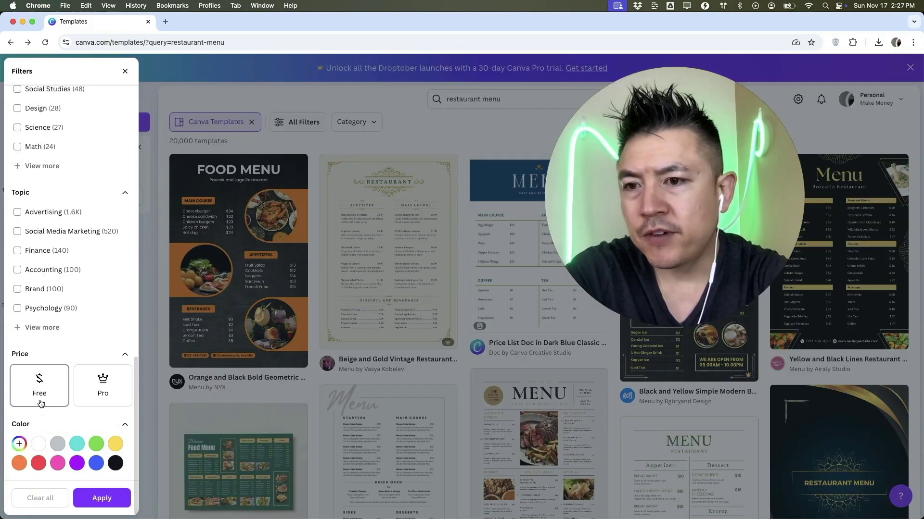
pyautogui.click(41, 399)
pyautogui.click(102, 498)
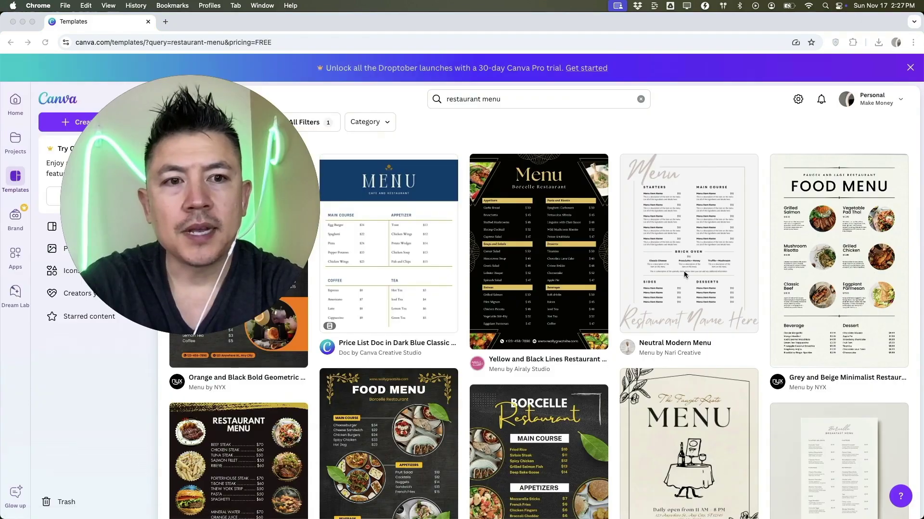
# Start a new editable design from the Neutral Modern Menu template
pyautogui.scroll(-4, 685, 275)
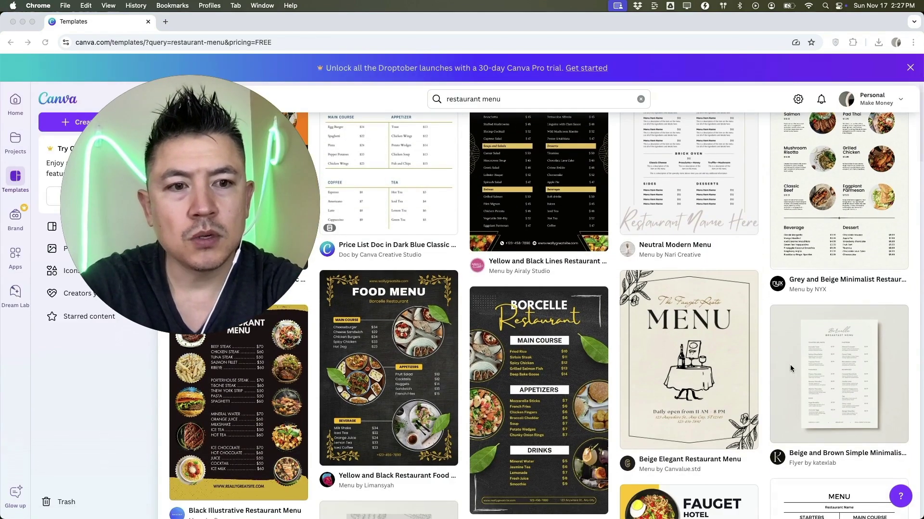
pyautogui.scroll(2, 681, 216)
pyautogui.click(681, 217)
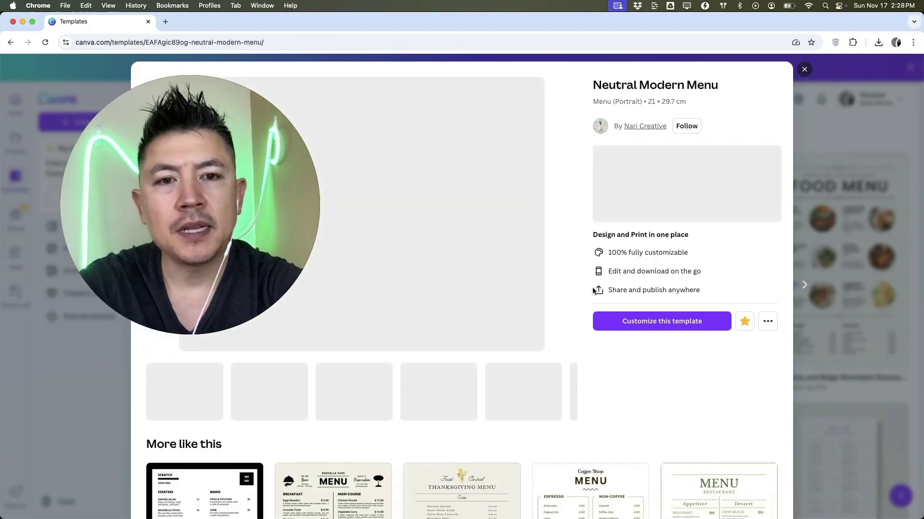
pyautogui.click(662, 322)
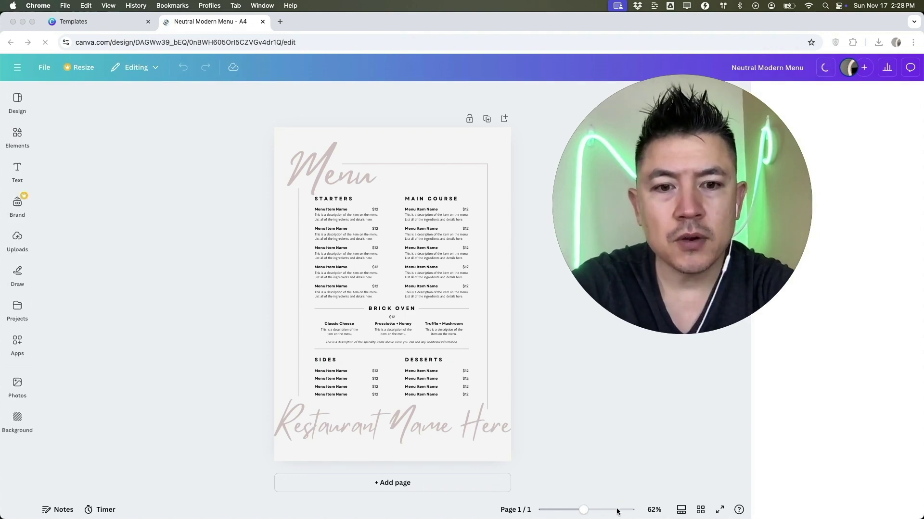
# Zoom to 150% and place the uploaded marina photo as the menu background
pyautogui.click(600, 511)
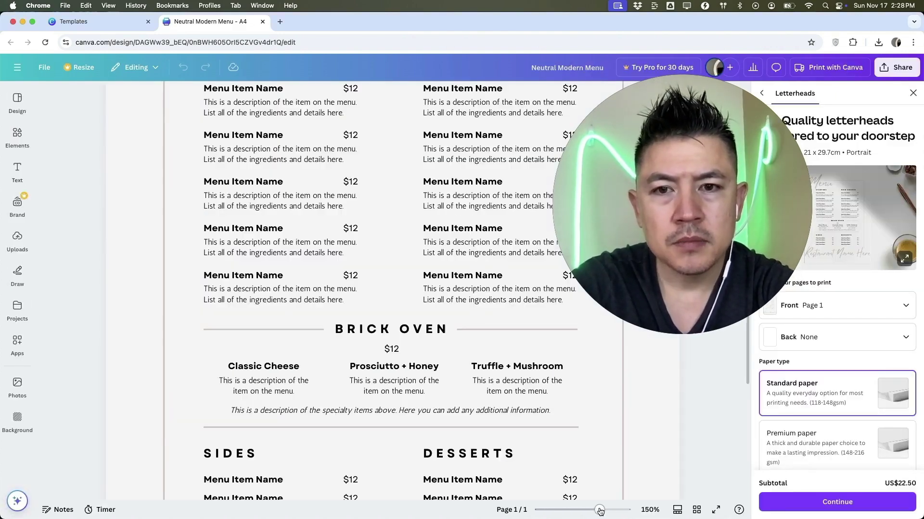
pyautogui.click(247, 277)
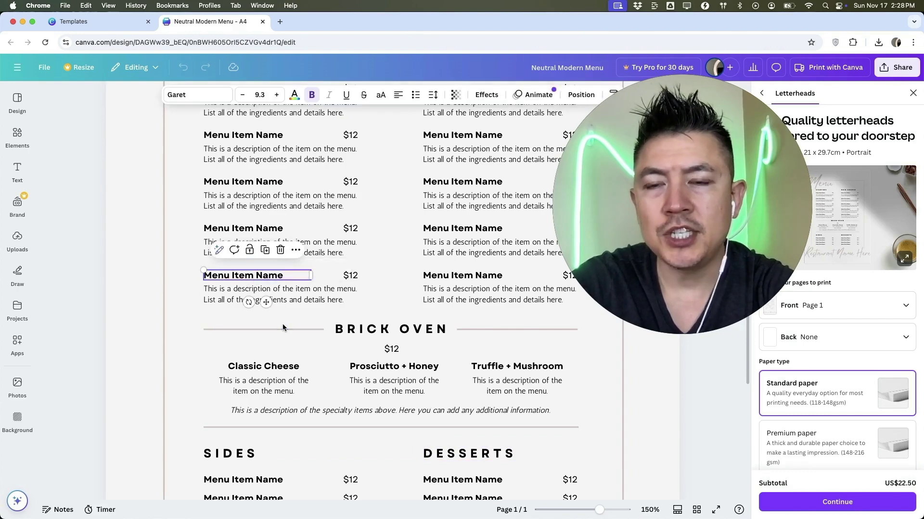
pyautogui.scroll(5, 282, 324)
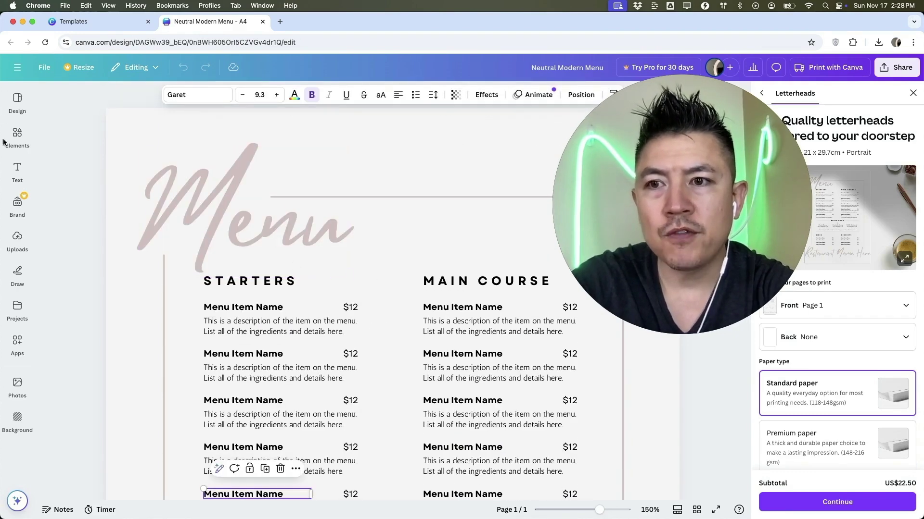
pyautogui.click(18, 239)
pyautogui.moveTo(57, 270); pyautogui.dragTo(406, 210)
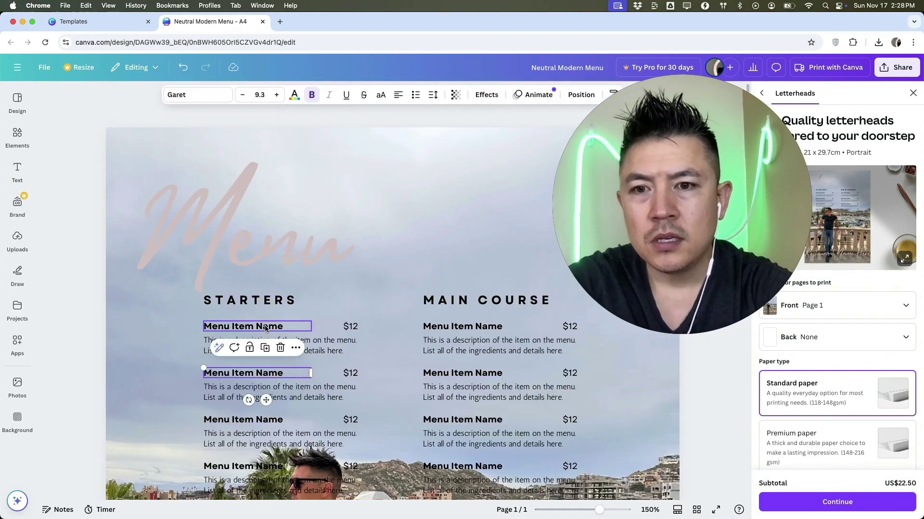
# Rename the first starter to 'change item name' and change its $12 price to 25
pyautogui.click(265, 329)
pyautogui.click(266, 329)
pyautogui.write('change item n')
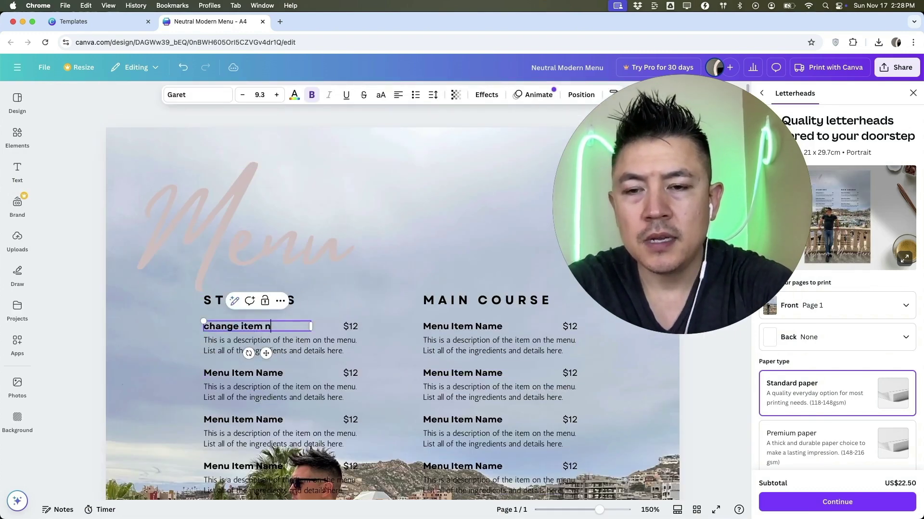
pyautogui.write('ame')
pyautogui.click(350, 326)
pyautogui.click(350, 326)
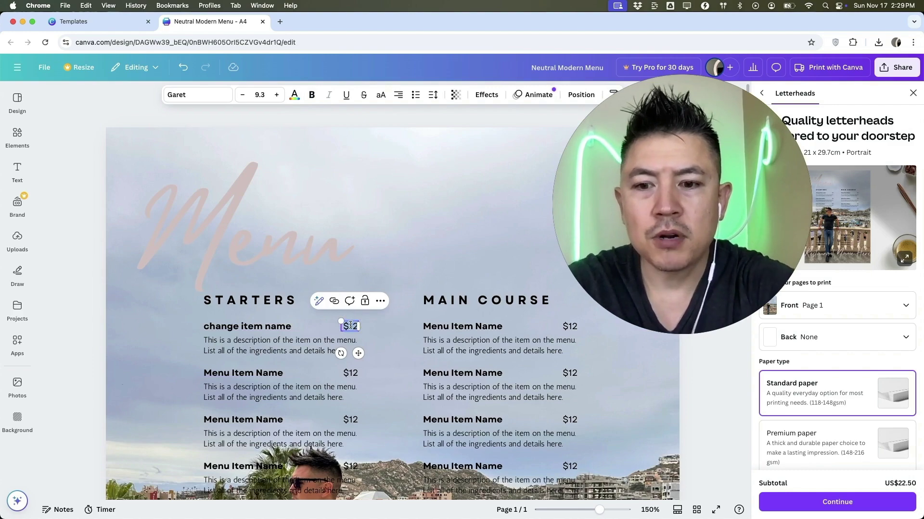
pyautogui.write('25')
pyautogui.click(431, 271)
pyautogui.scroll(-3, 431, 272)
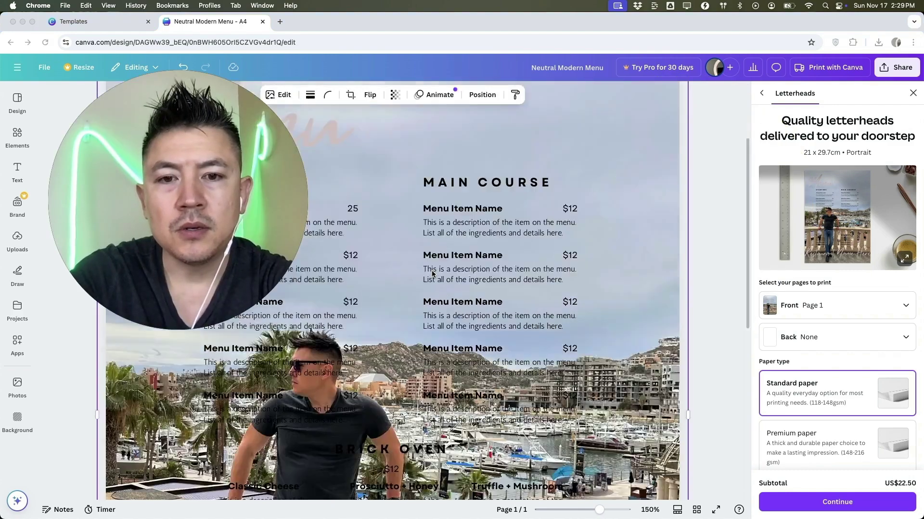
pyautogui.scroll(-9, 431, 270)
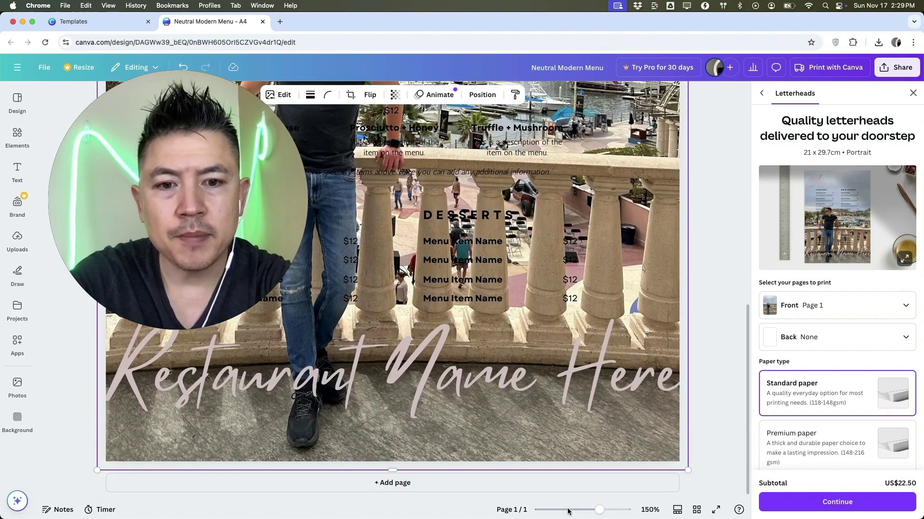
pyautogui.moveTo(568, 511); pyautogui.dragTo(557, 511)
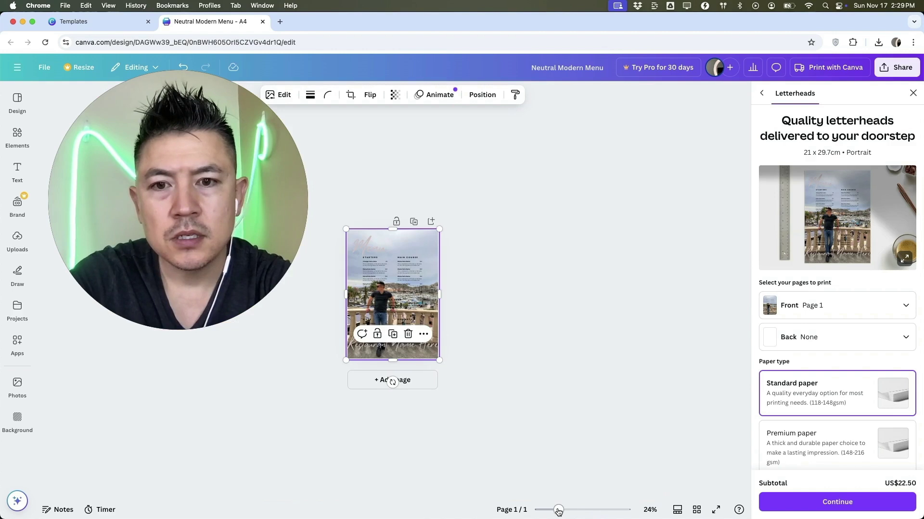
# Duplicate the edited menu page to create Page 2
pyautogui.click(414, 220)
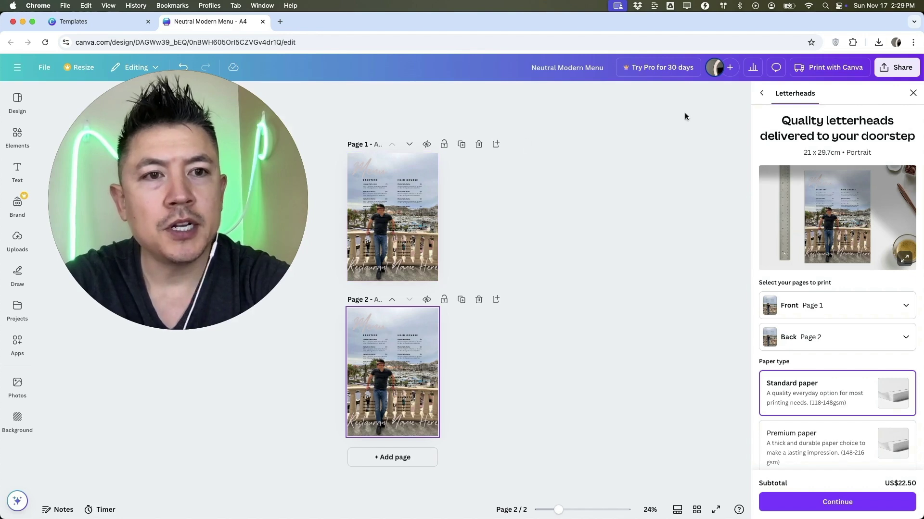
# Open the Publish website panel for the two-page menu from the Share options
pyautogui.click(890, 69)
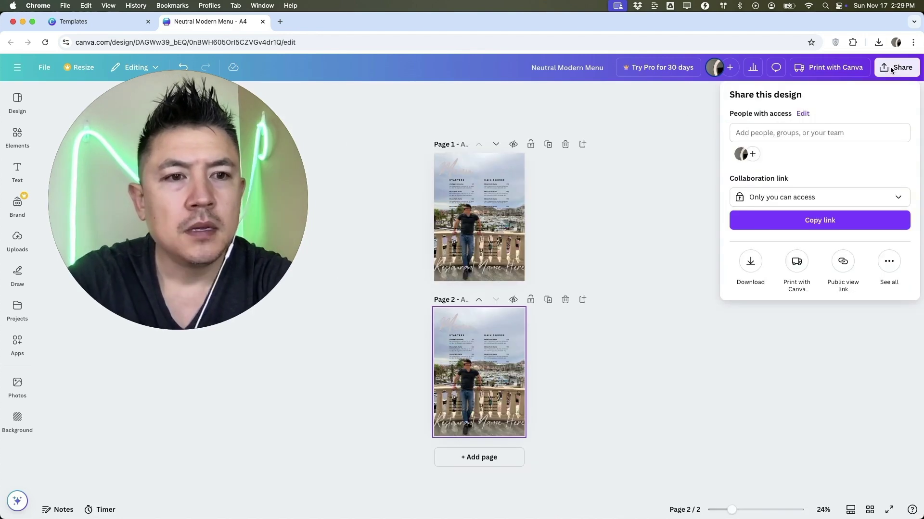
pyautogui.click(889, 264)
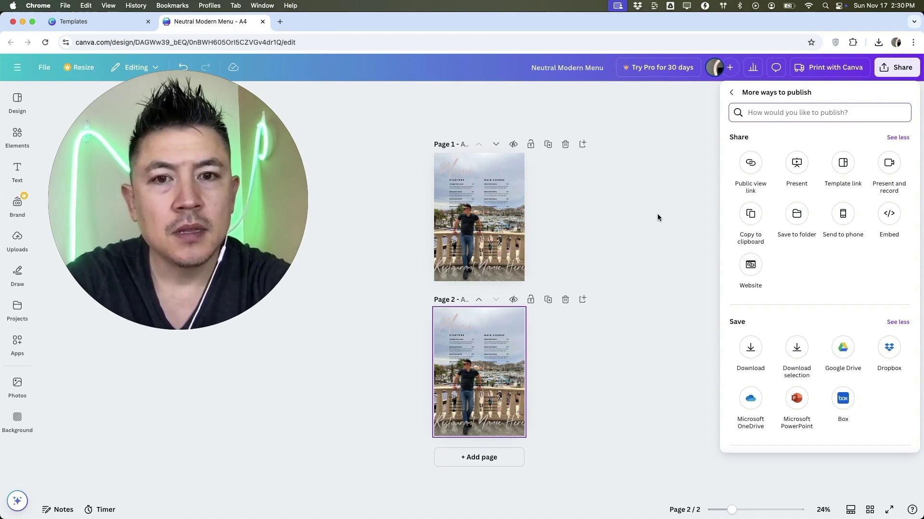
pyautogui.click(752, 273)
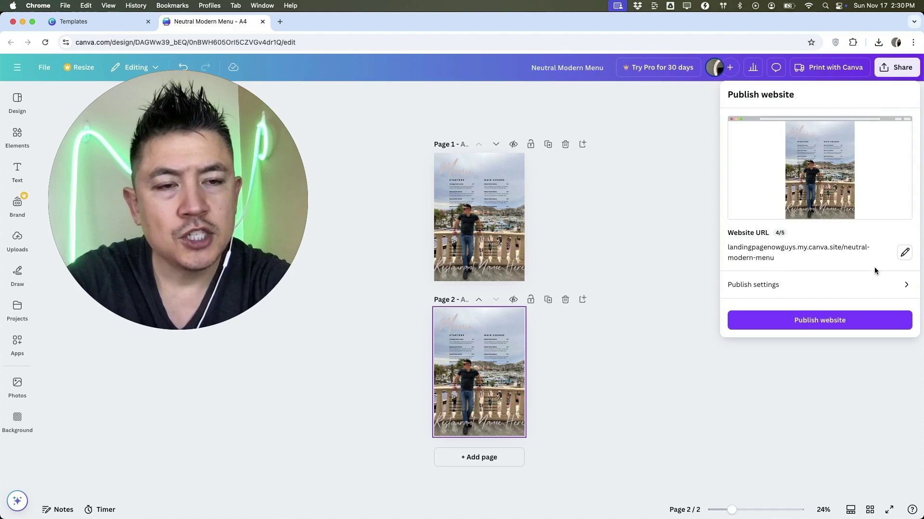
# Publish the menu as a website under a custom canva.site URL slug and view it live
pyautogui.click(905, 252)
pyautogui.write('anthony-menu')
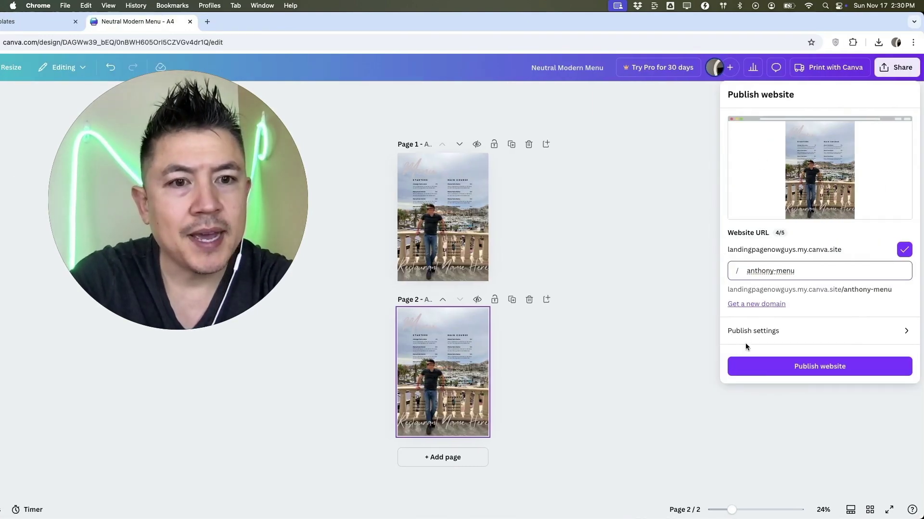
pyautogui.click(778, 365)
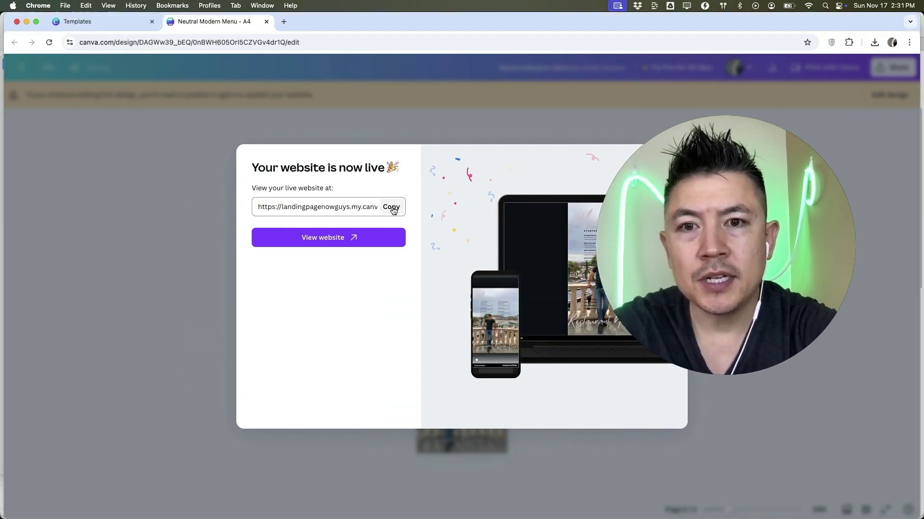
pyautogui.click(368, 238)
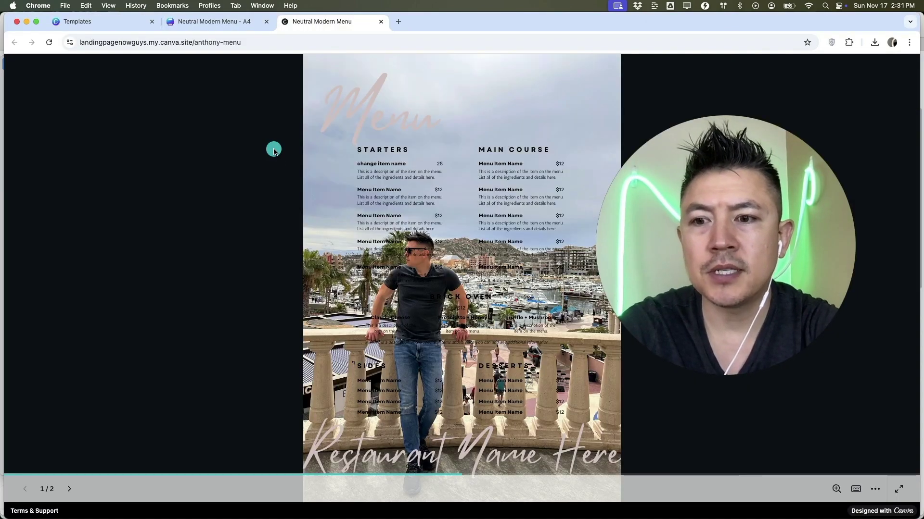
# Copy the live menu site's URL and open TinyURL in a new tab
pyautogui.click(158, 43)
pyautogui.press('cmd+c')
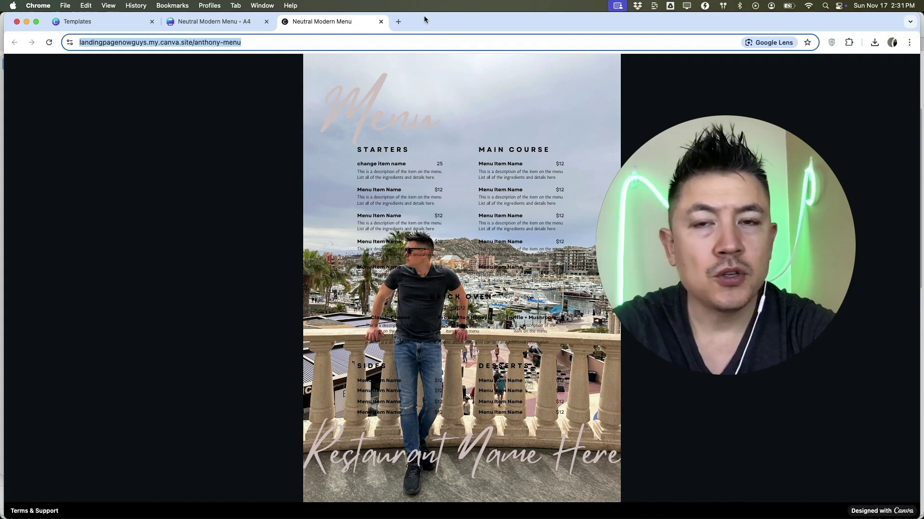
pyautogui.click(398, 22)
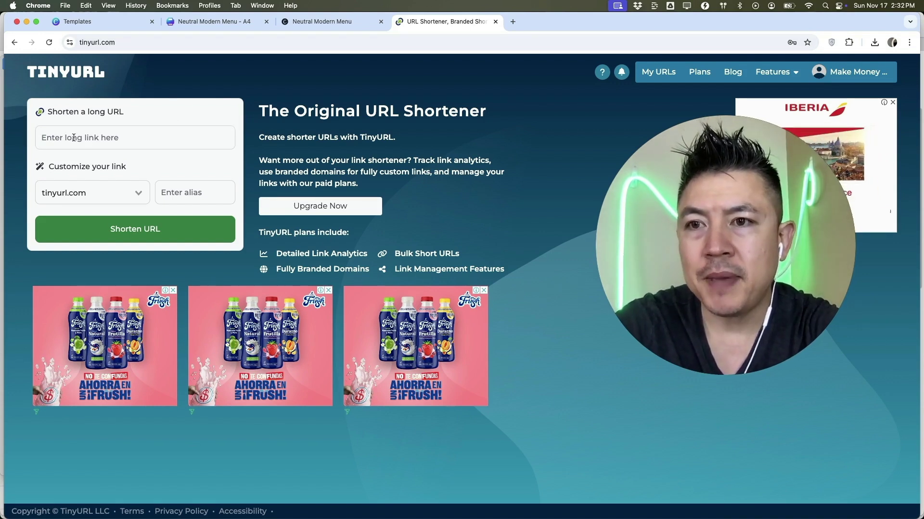
# Shorten the pasted menu URL in TinyURL, then download and open its QR code PNG
pyautogui.click(73, 138)
pyautogui.press('cmd+v')
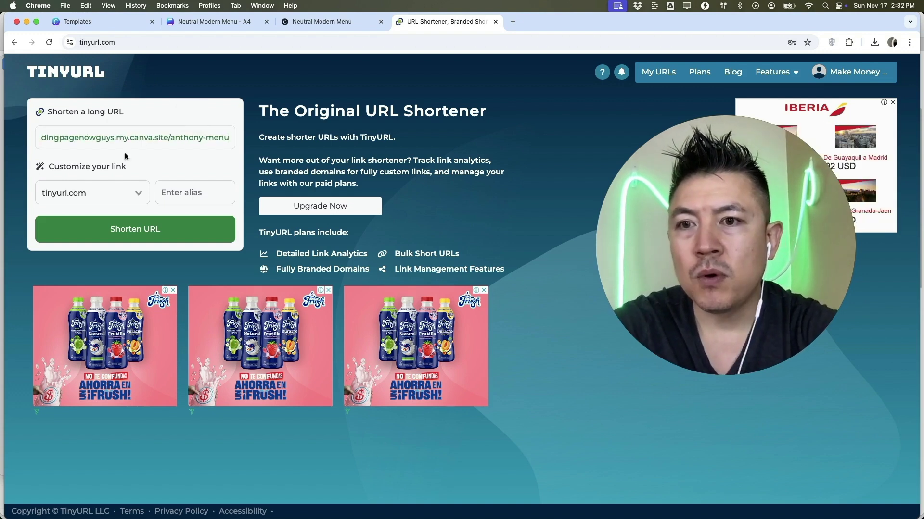
pyautogui.click(142, 235)
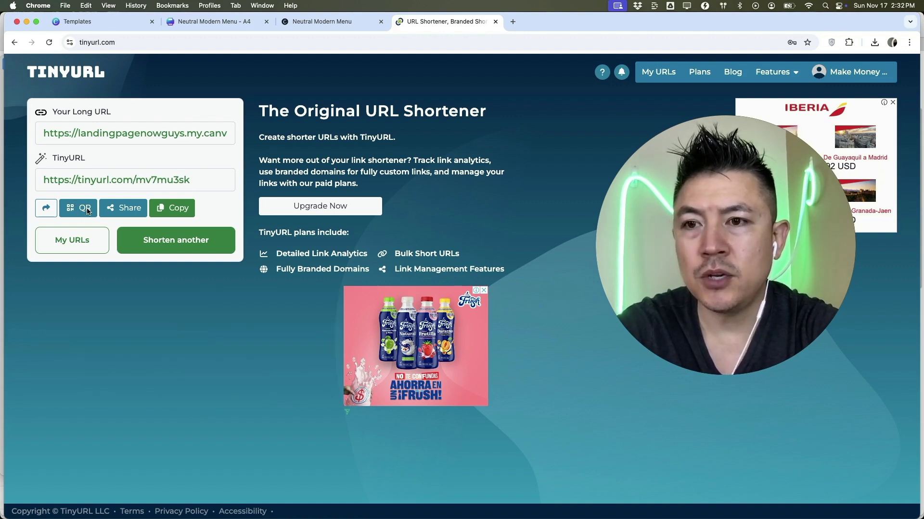
pyautogui.click(86, 210)
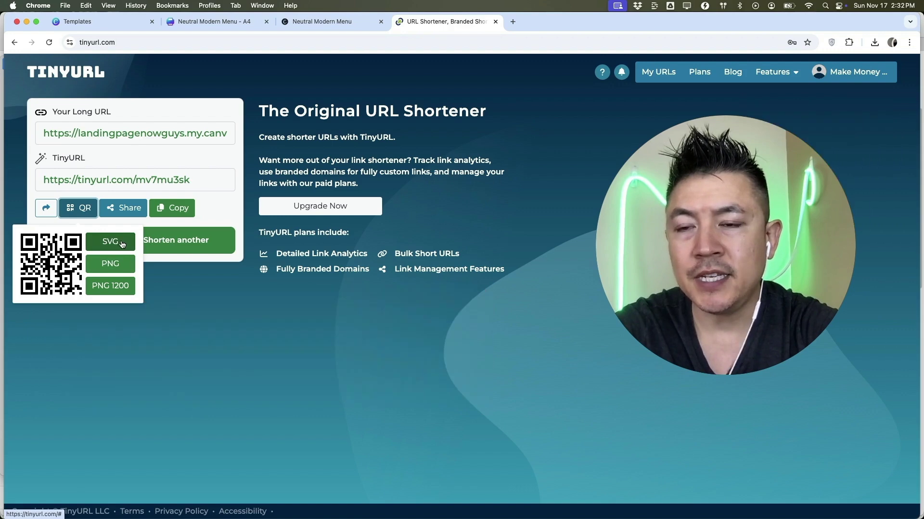
pyautogui.click(123, 260)
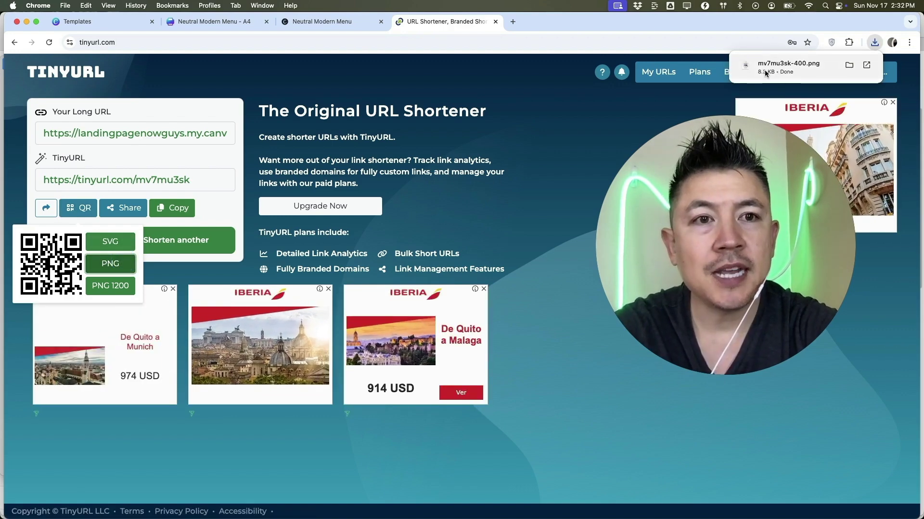
pyautogui.click(769, 67)
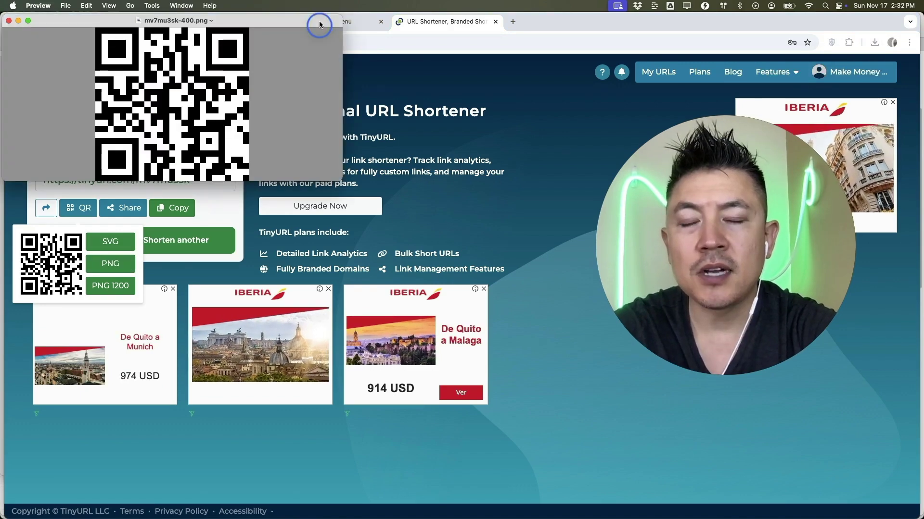
# Centre the QR code image in Preview, then return to the Canva menu tab
pyautogui.moveTo(319, 25); pyautogui.dragTo(558, 128)
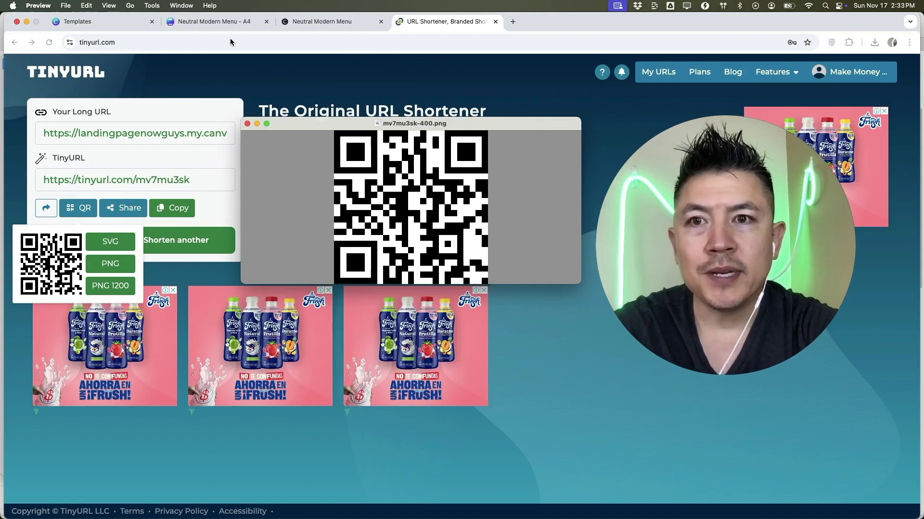
pyautogui.click(218, 22)
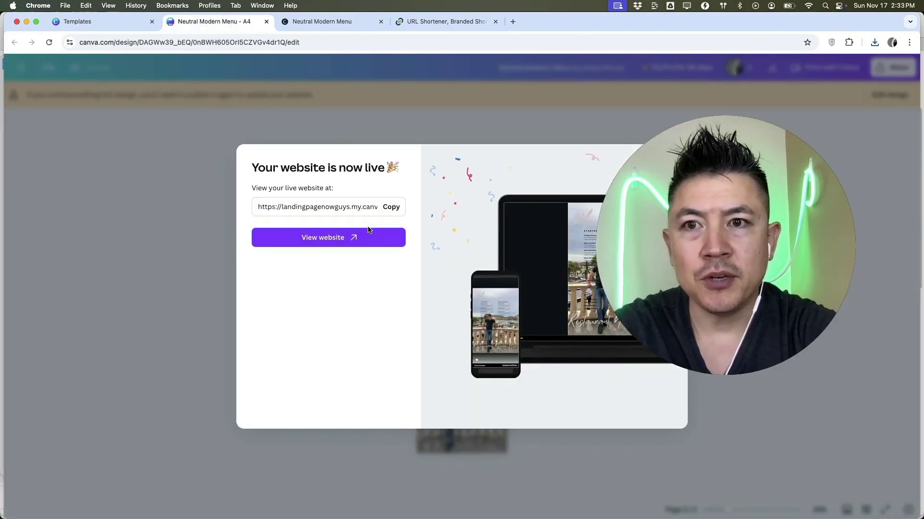
# Dismiss the website-is-live message, zoom the menu to 82%, and reopen the design for editing
pyautogui.click(740, 136)
pyautogui.click(700, 156)
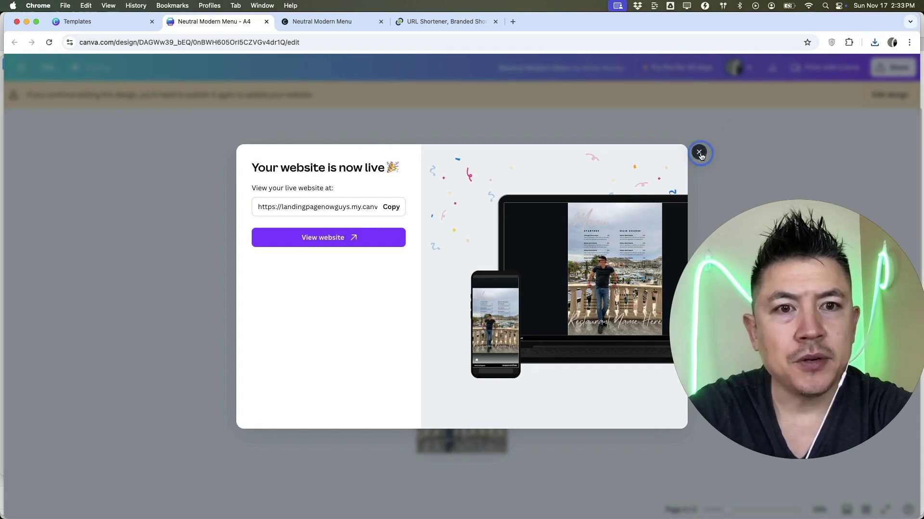
pyautogui.click(755, 510)
pyautogui.scroll(5, 435, 355)
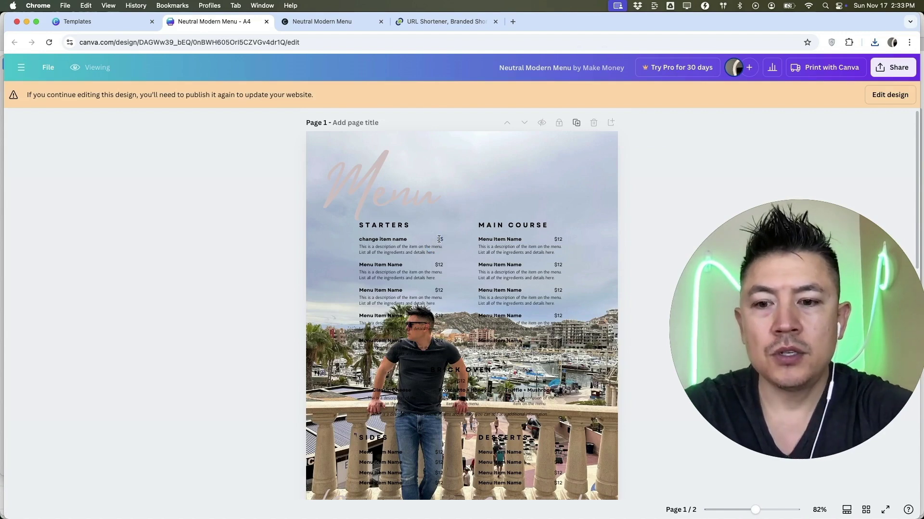
pyautogui.click(886, 94)
# Change the first starter's price from 25 to 23
pyautogui.click(458, 236)
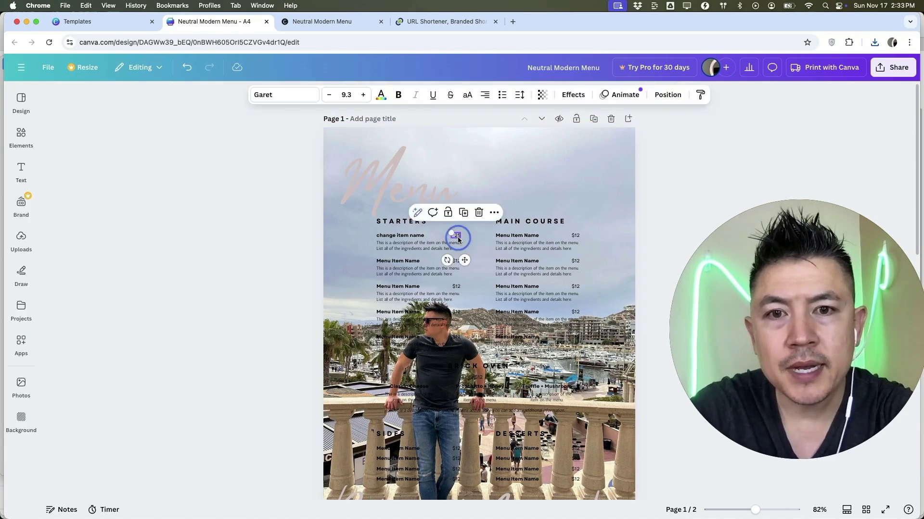
pyautogui.write('23')
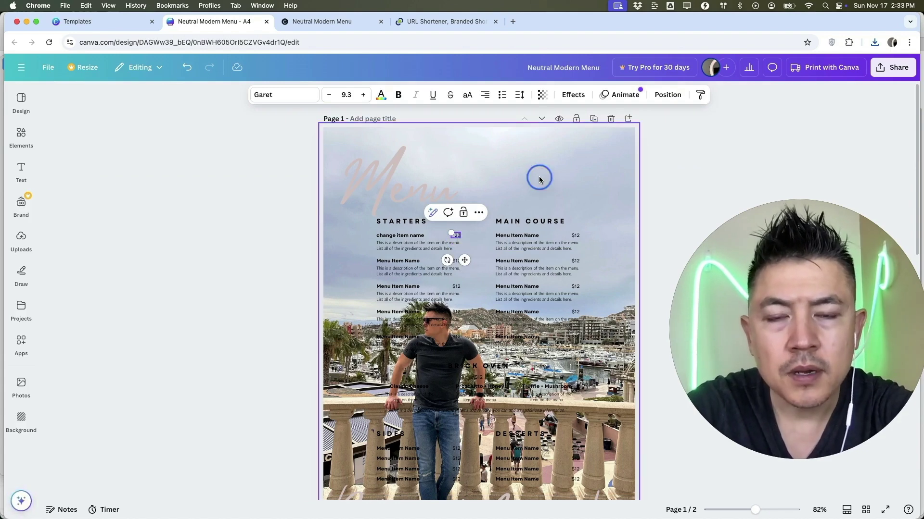
pyautogui.click(538, 179)
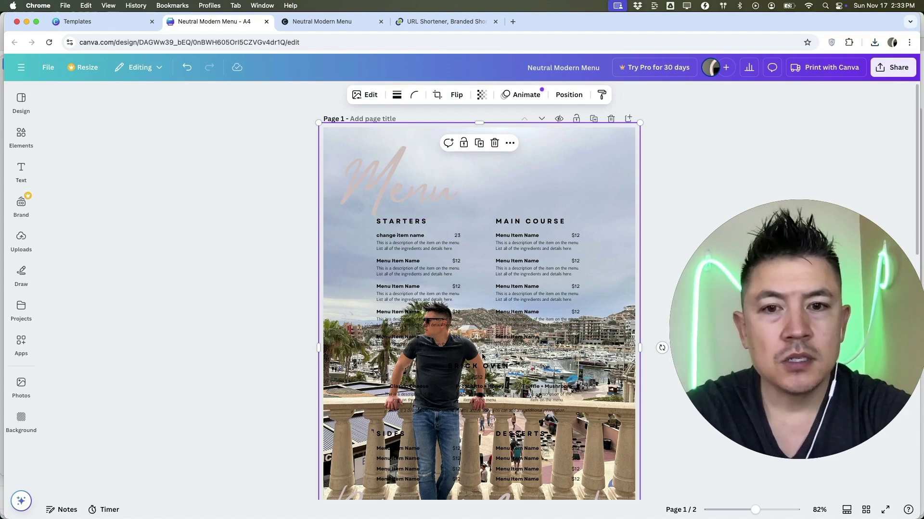
pyautogui.scroll(-2, 417, 268)
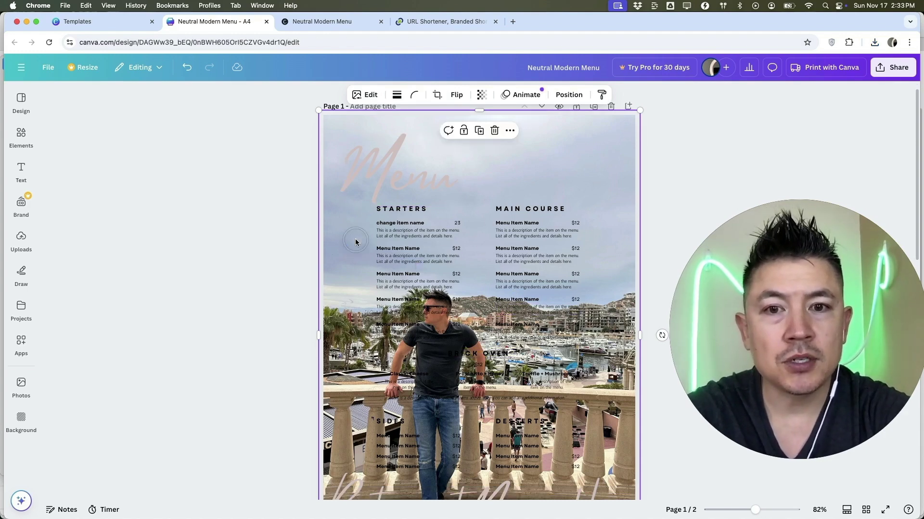
pyautogui.scroll(-5, 392, 378)
pyautogui.scroll(6, 393, 380)
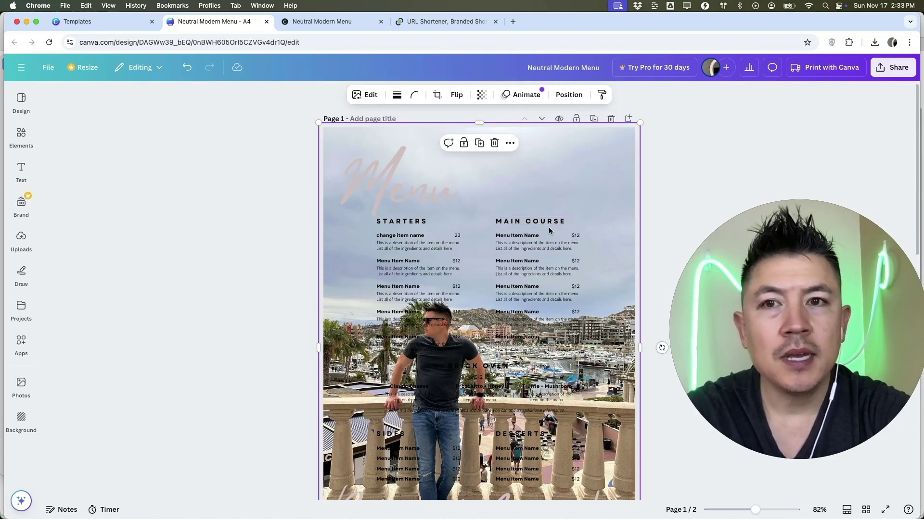
# Return to the TinyURL page showing tinyurl.com/mv7mu3sk and its QR code downloads
pyautogui.click(441, 22)
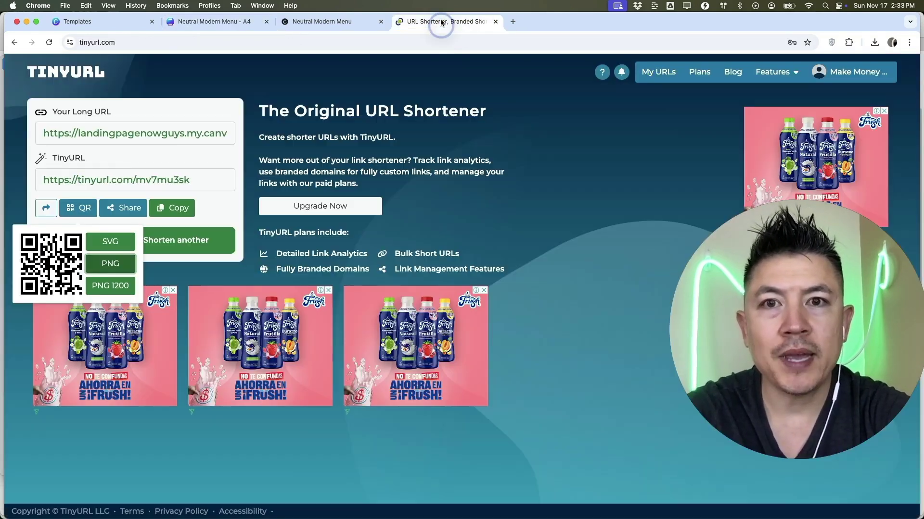